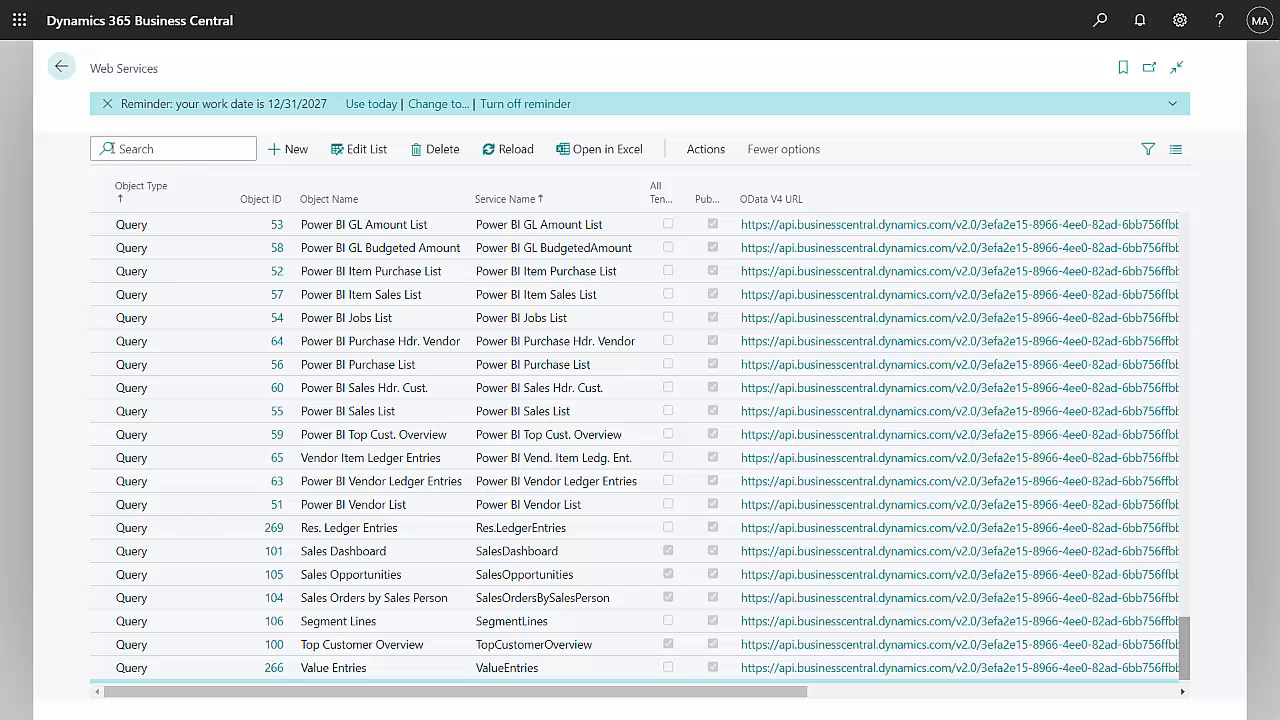
type("ve")
type("ndor")
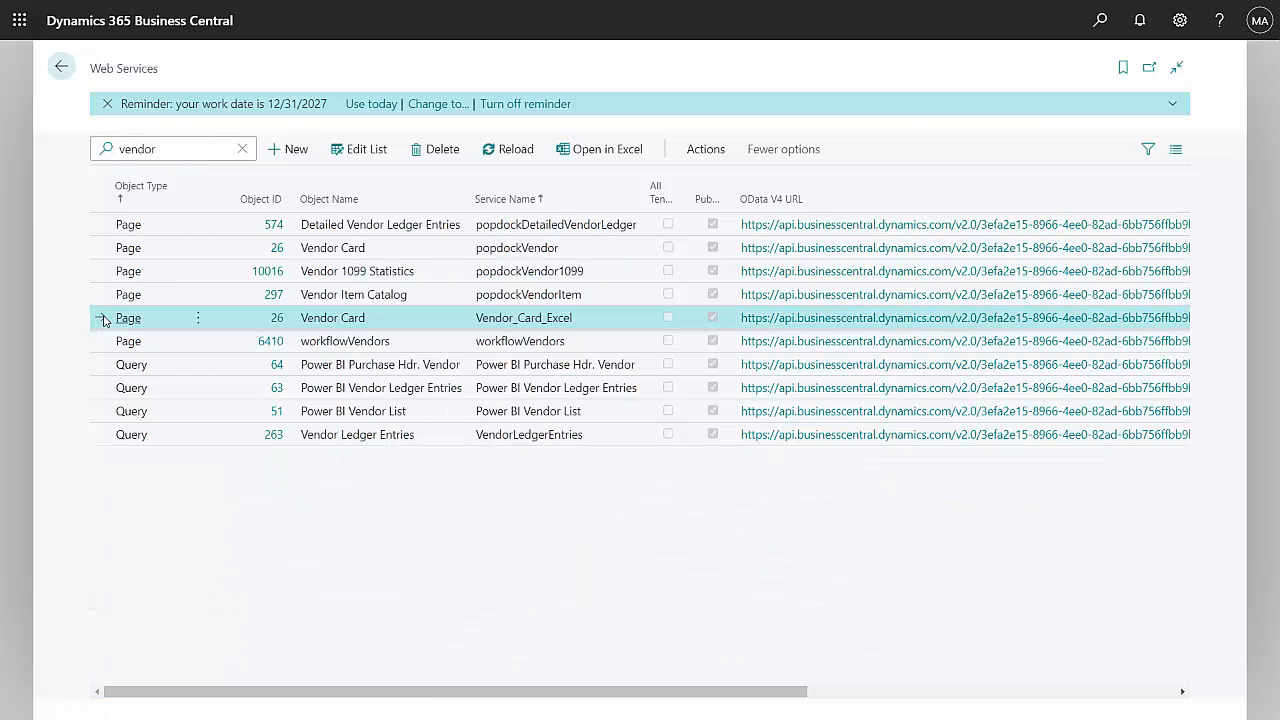
Copy the link address of the Vendor_Card_Excel OData V4 URL.
right_click(810, 322)
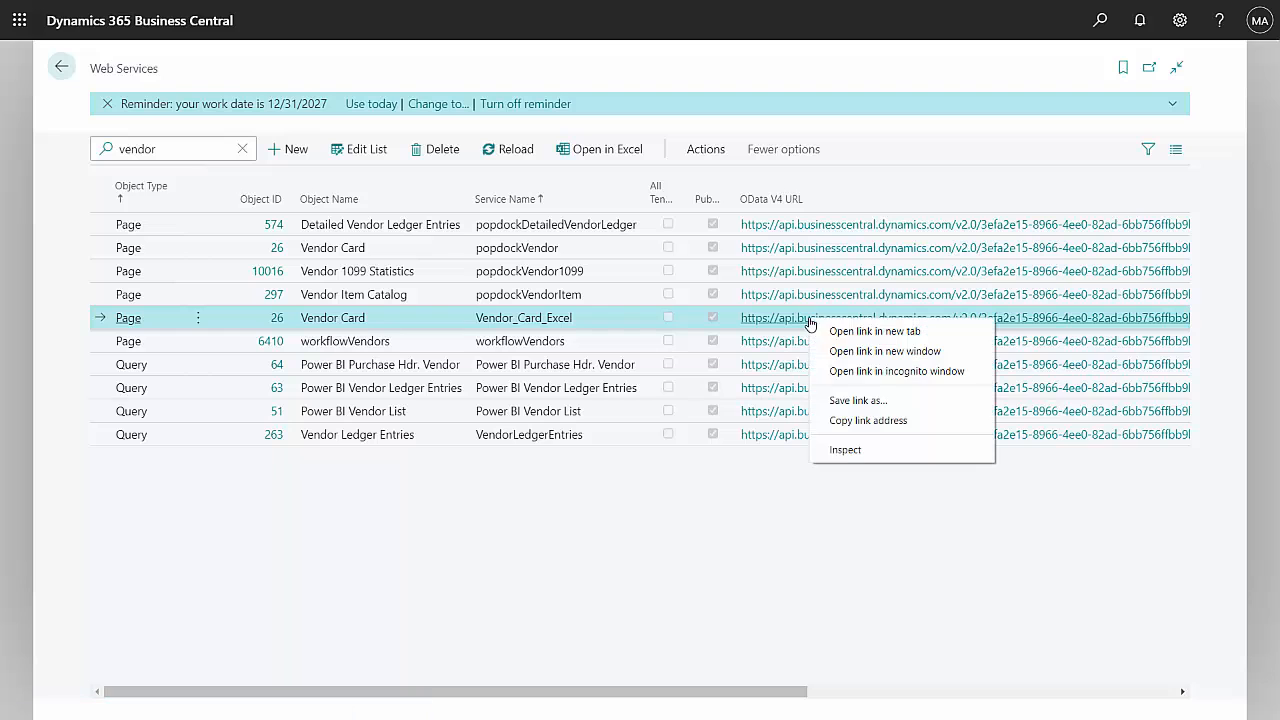
left_click(866, 420)
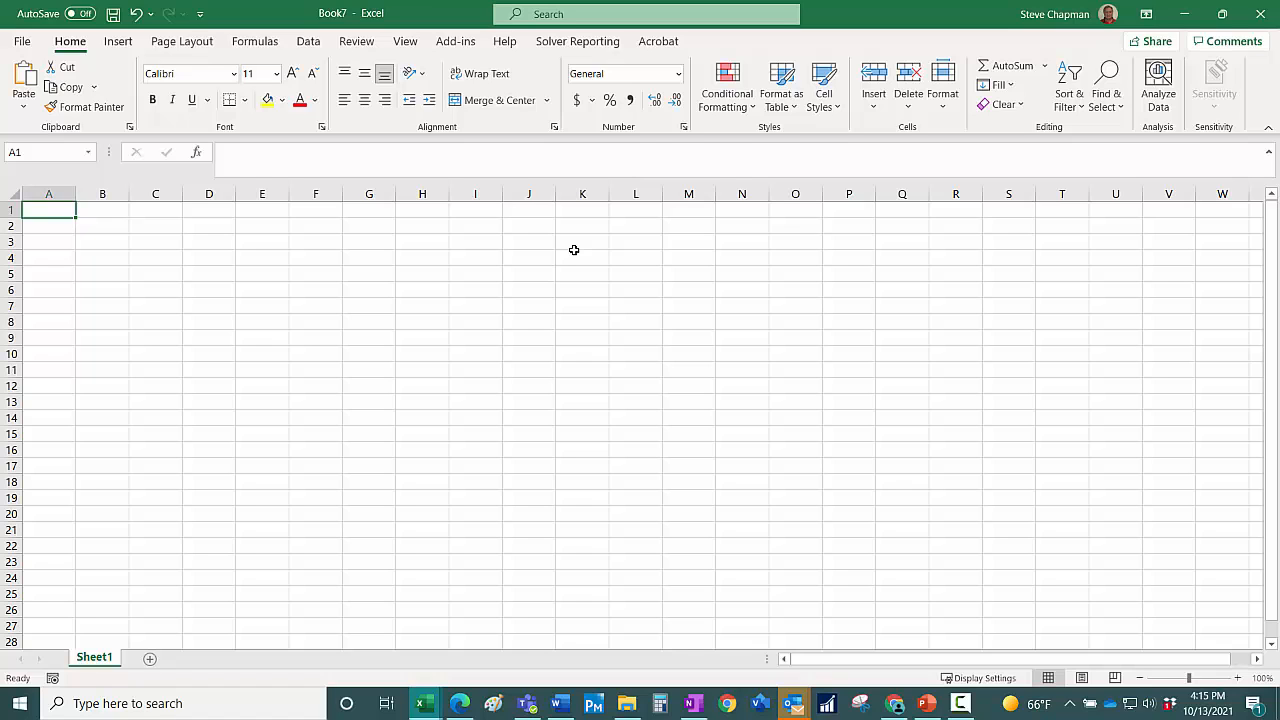
Start an OData Feed import and paste the copied Vendor_Card_Excel URL as its source.
left_click(305, 41)
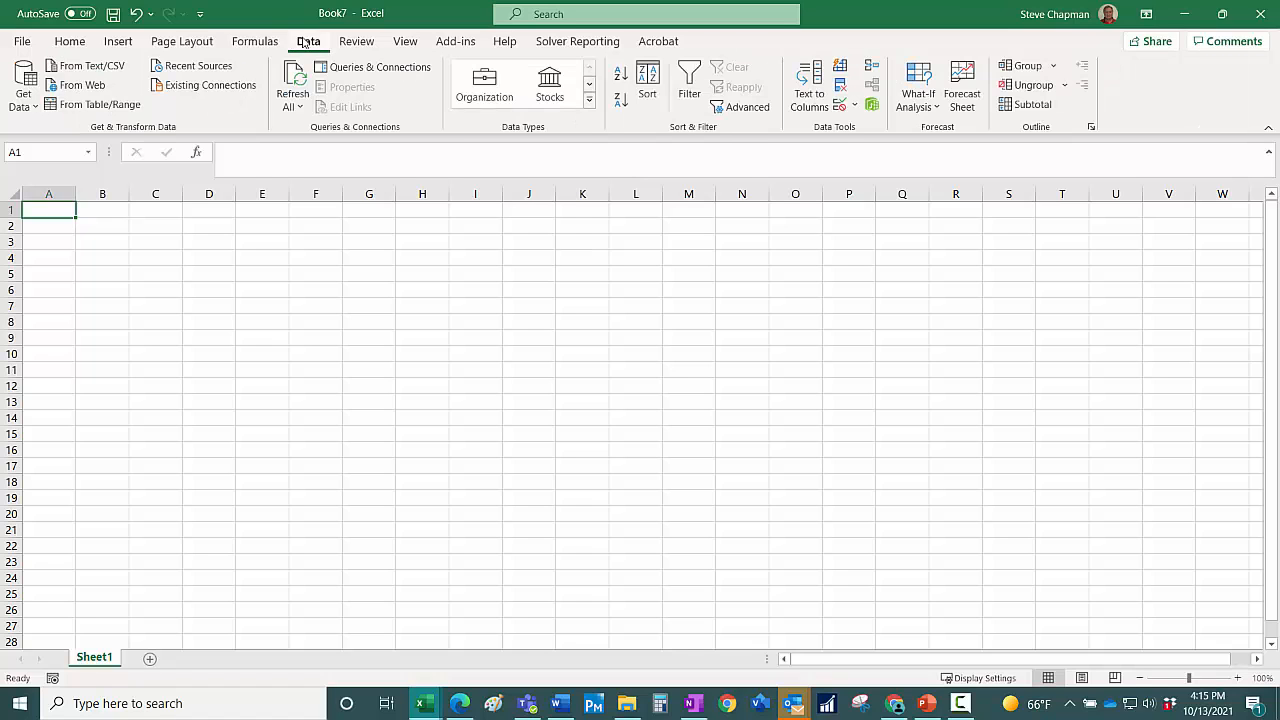
left_click(25, 95)
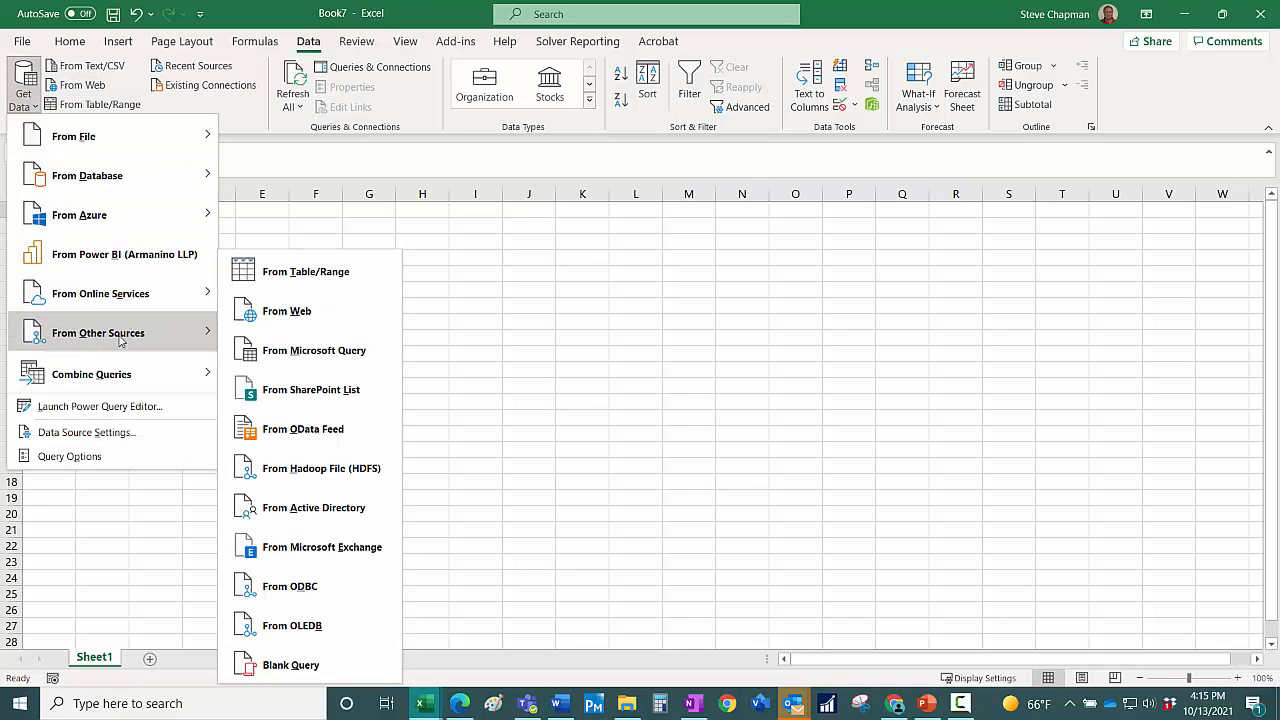
mouse_move(98, 333)
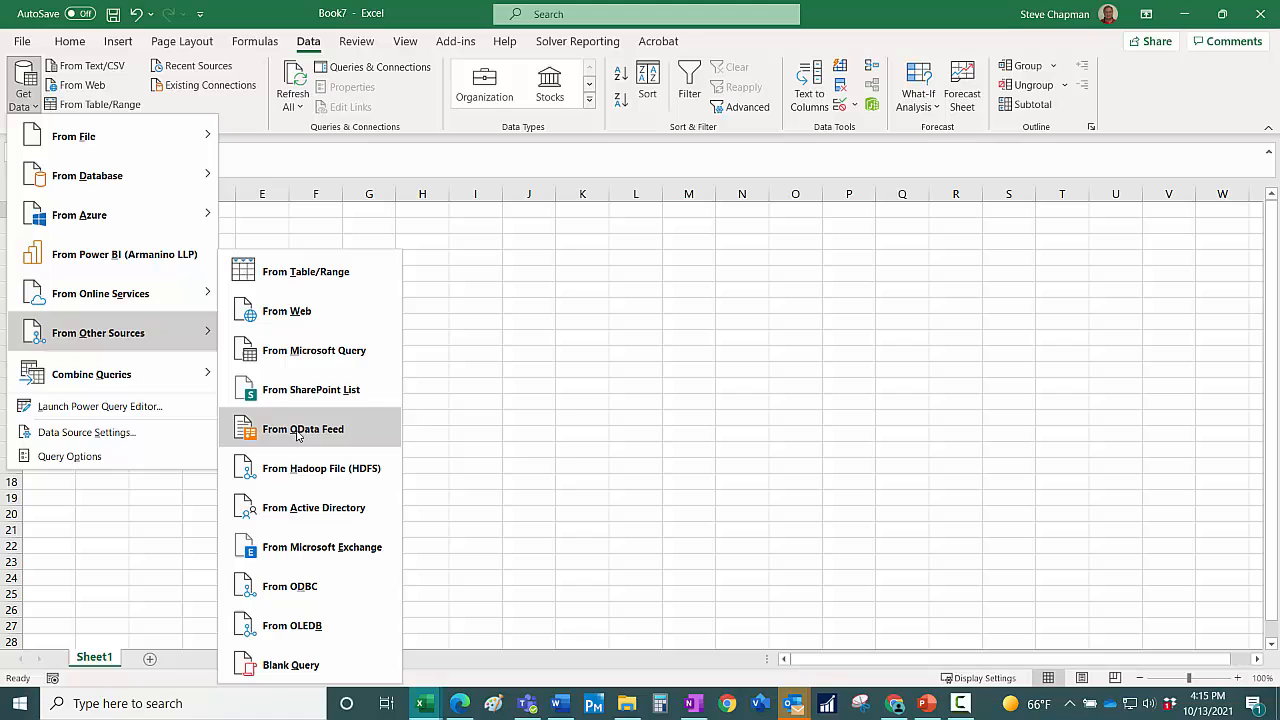
left_click(297, 430)
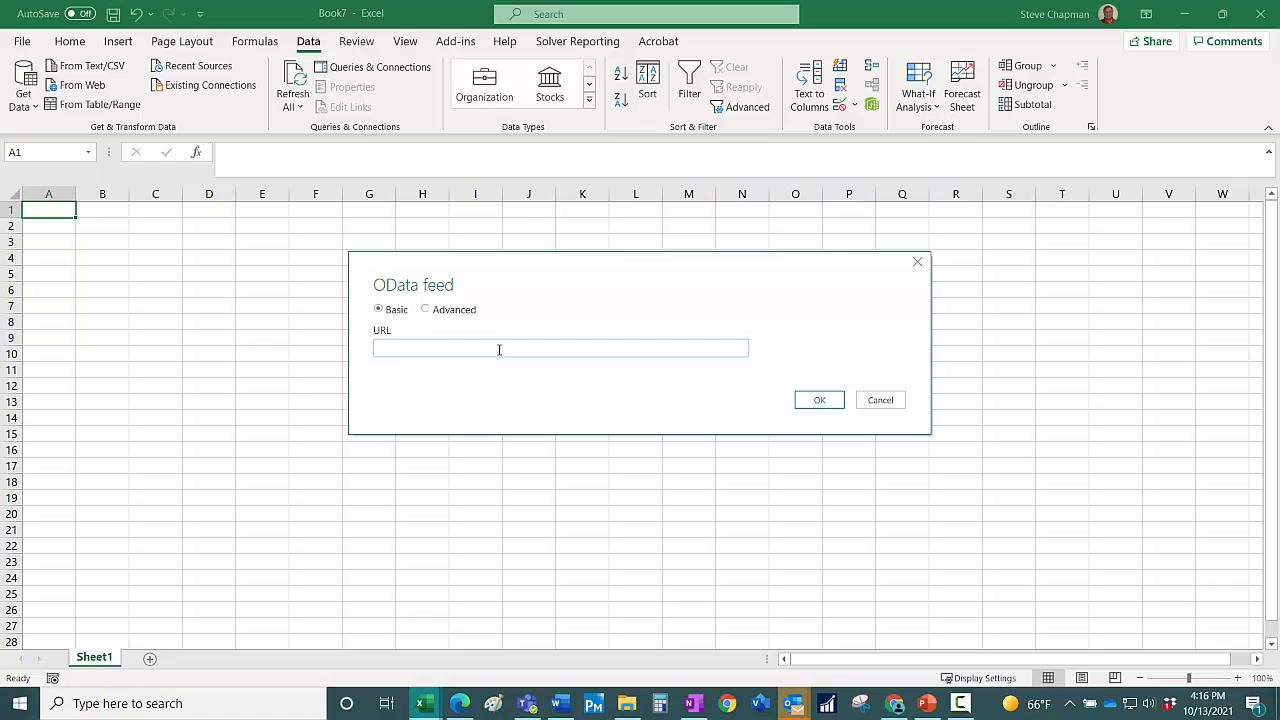
left_click(499, 349)
key("ctrl+v")
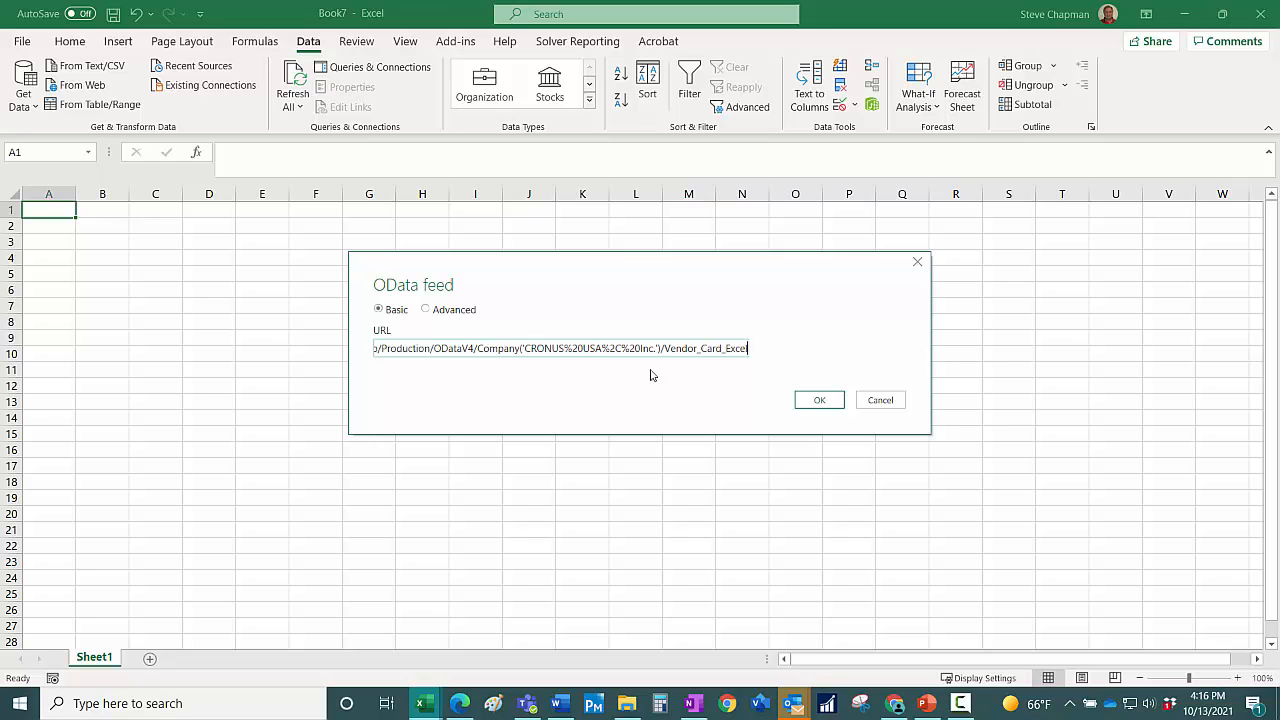
left_click(818, 400)
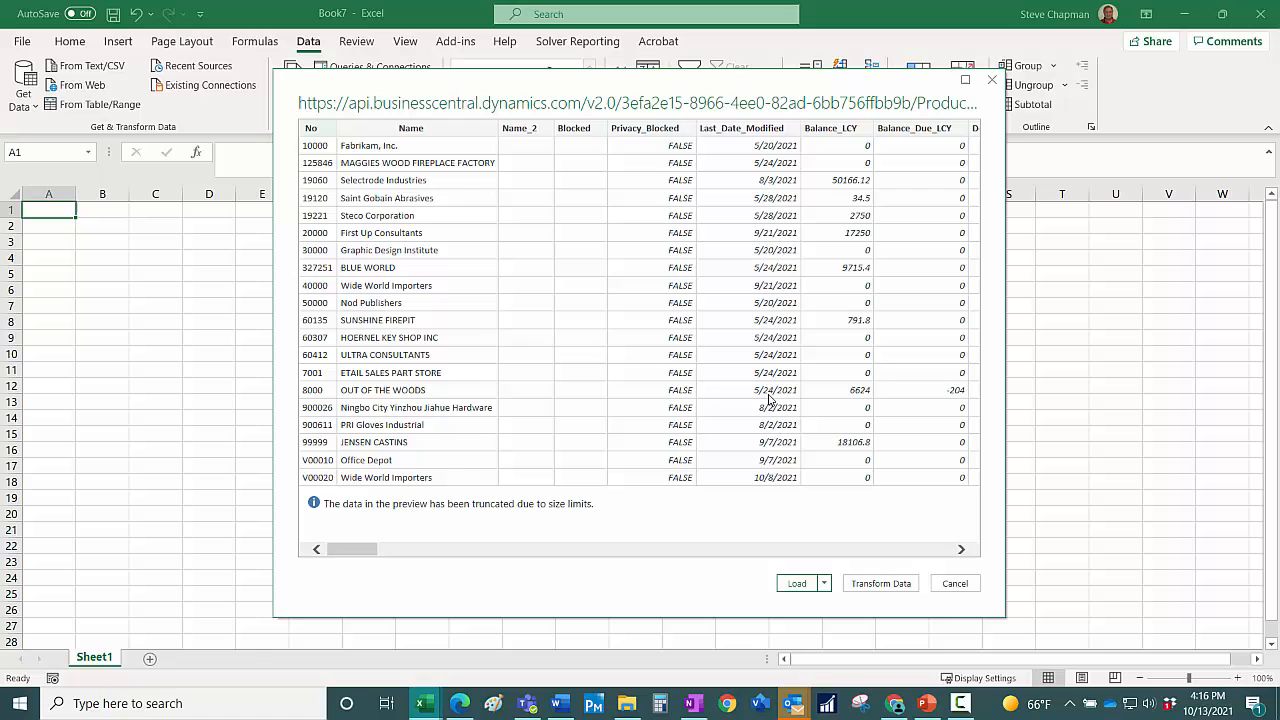
Load the previewed vendor records into a new Query1 worksheet table.
left_click(796, 584)
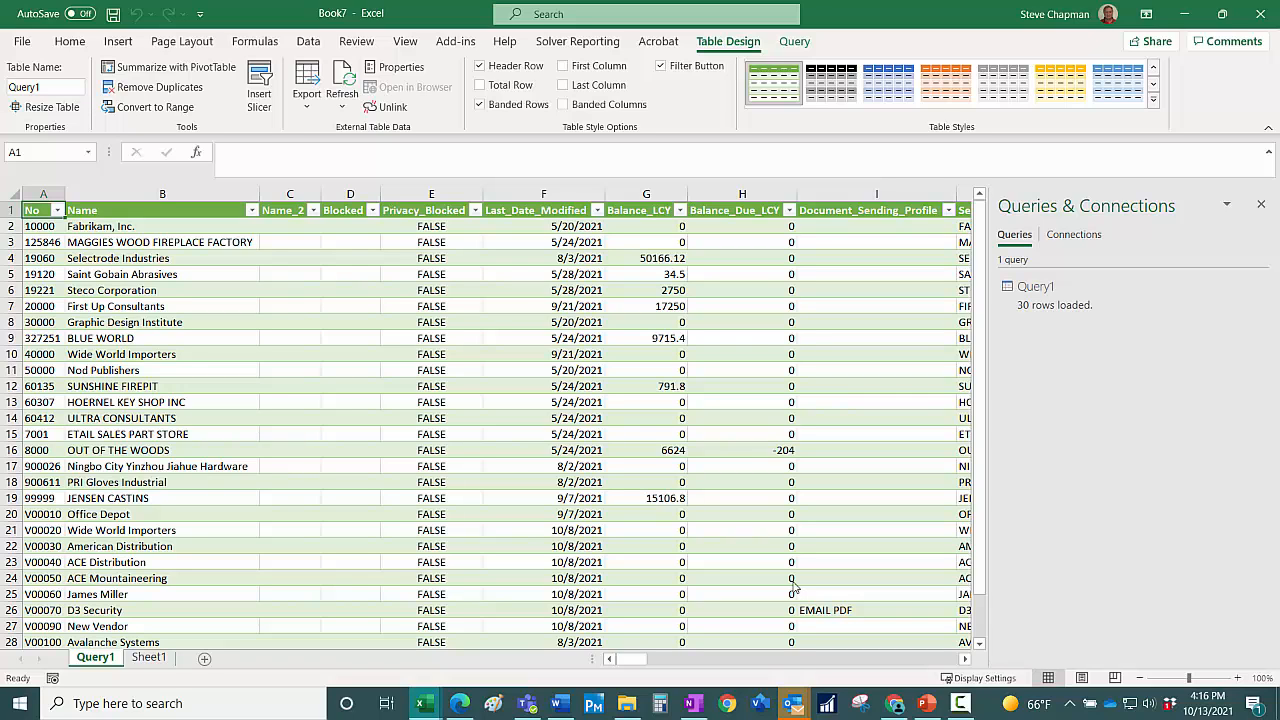
Create a pivot table on a new sheet with Name in Rows and Sum of Balance_LCY in Values.
left_click(157, 66)
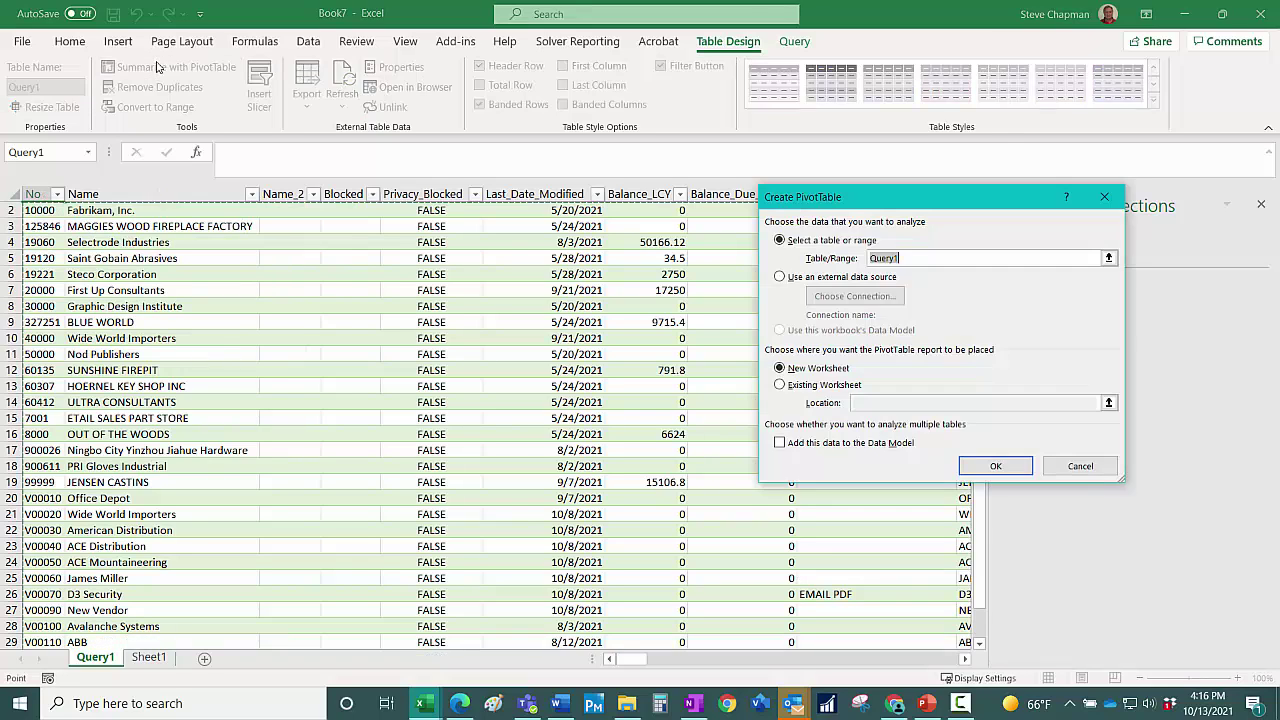
left_click(990, 468)
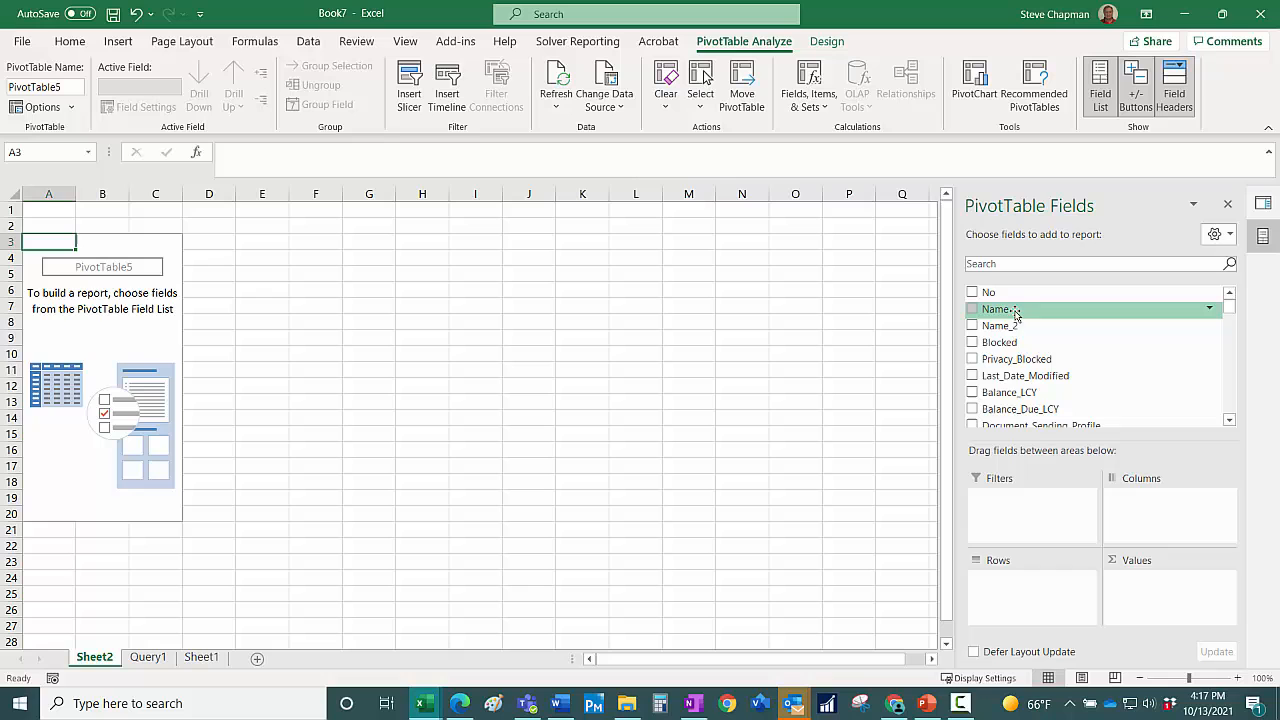
left_click_drag(1000, 309, 1038, 568)
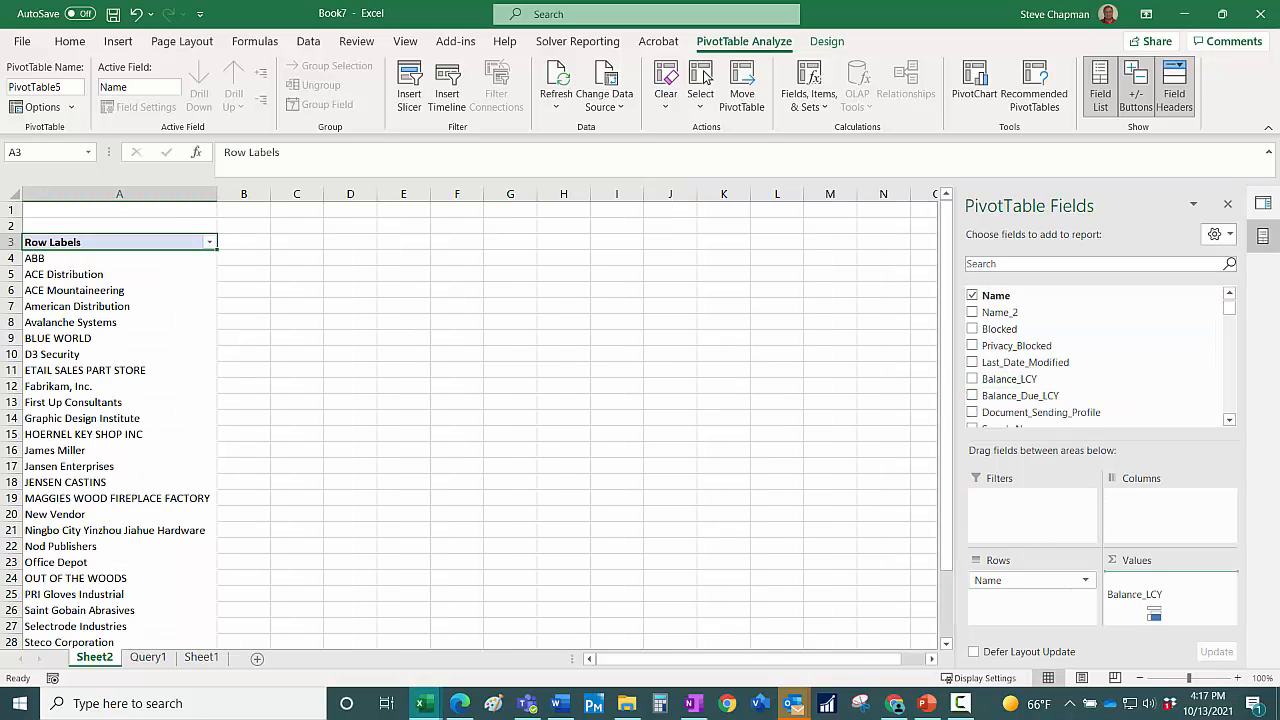
left_click_drag(1018, 386, 1152, 606)
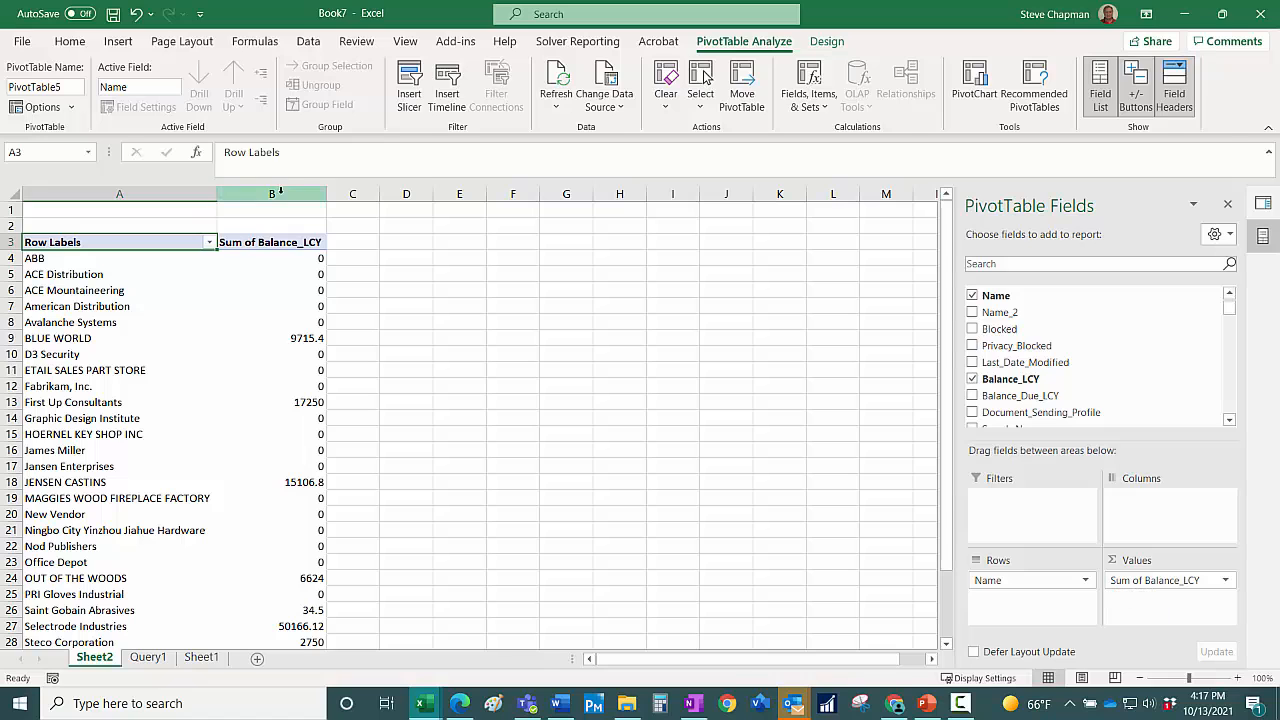
Format the balance column B as Currency.
left_click(271, 194)
left_click(676, 77)
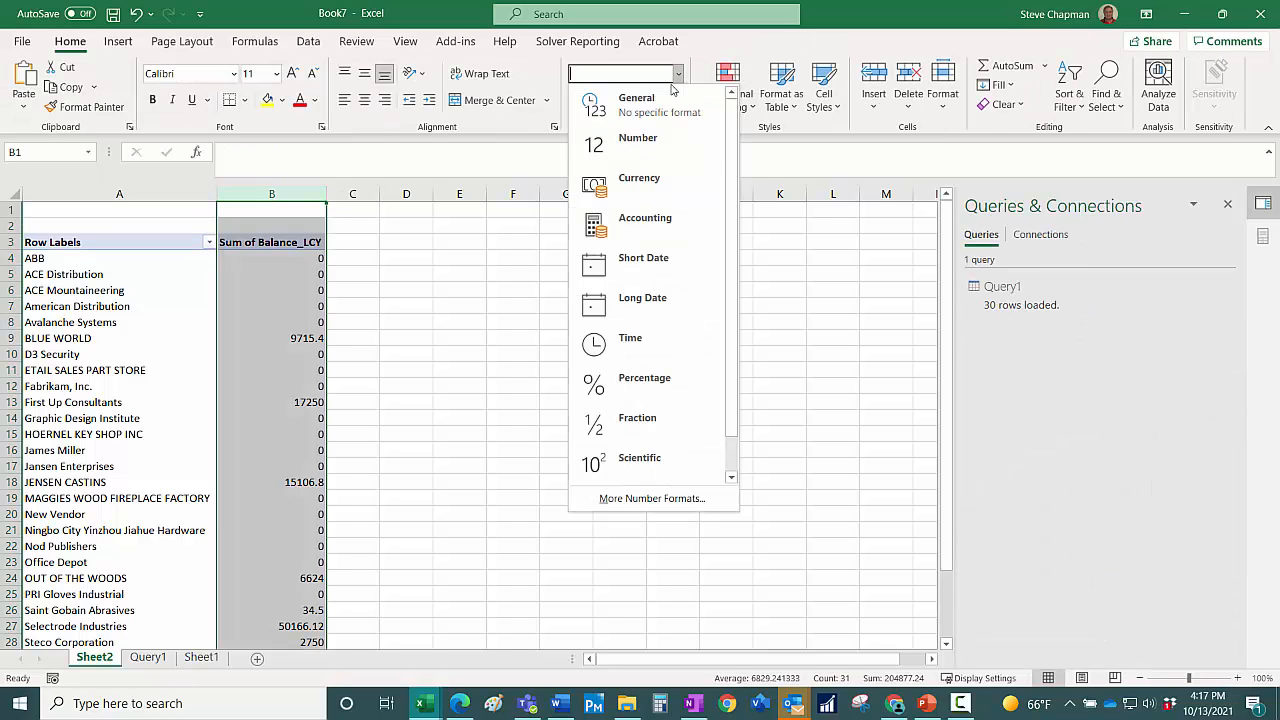
left_click(634, 177)
left_click_drag(100, 242, 300, 242)
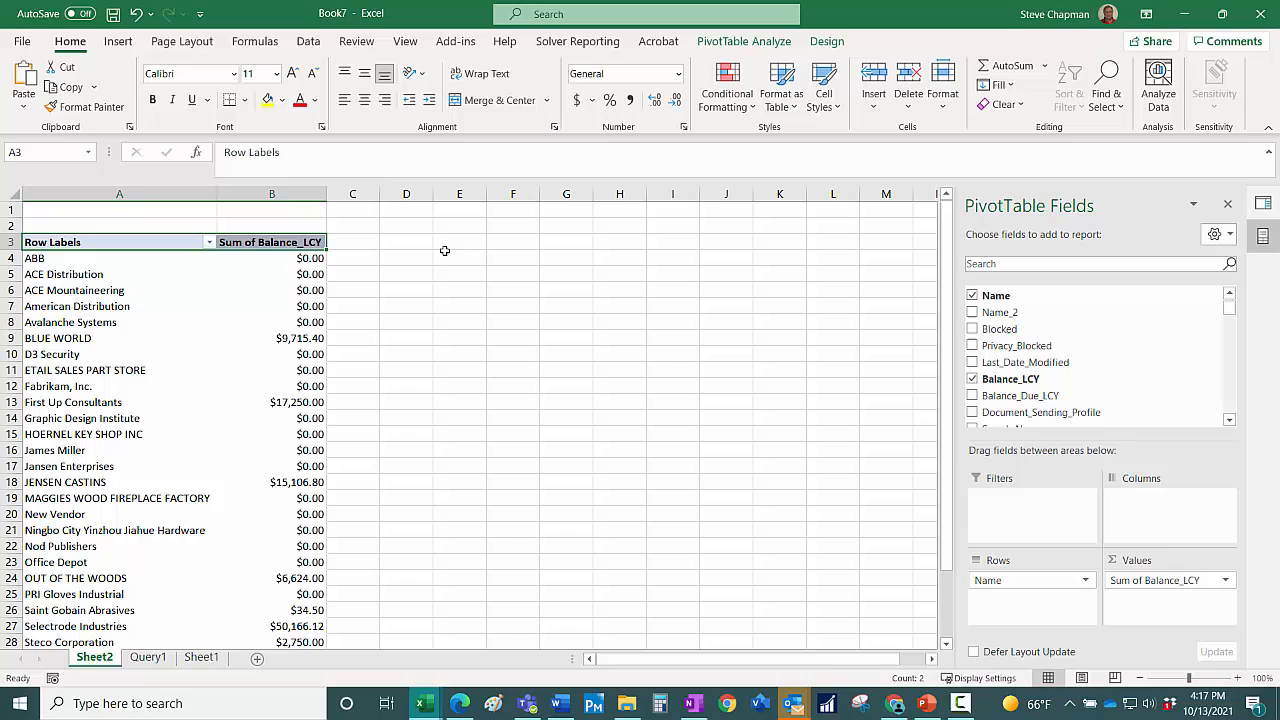
Insert a 2-D pie chart of the balances and place it to the right of the pivot table.
left_click(118, 45)
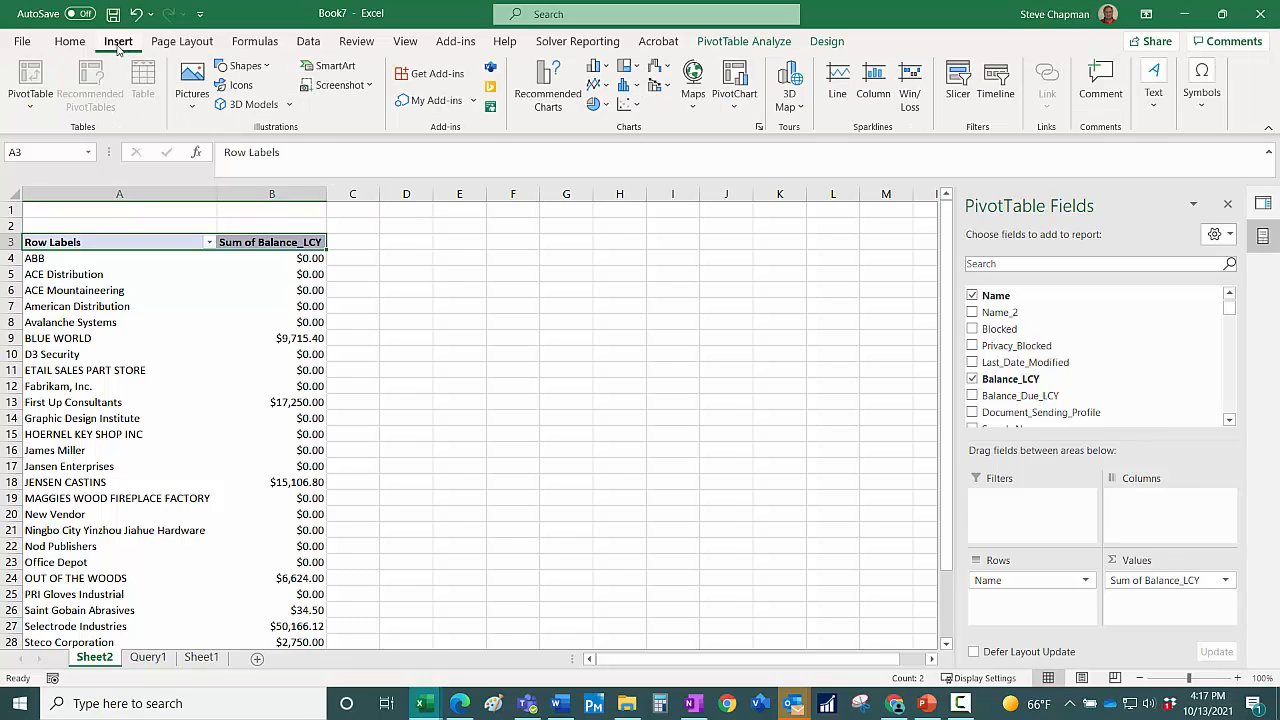
left_click(597, 105)
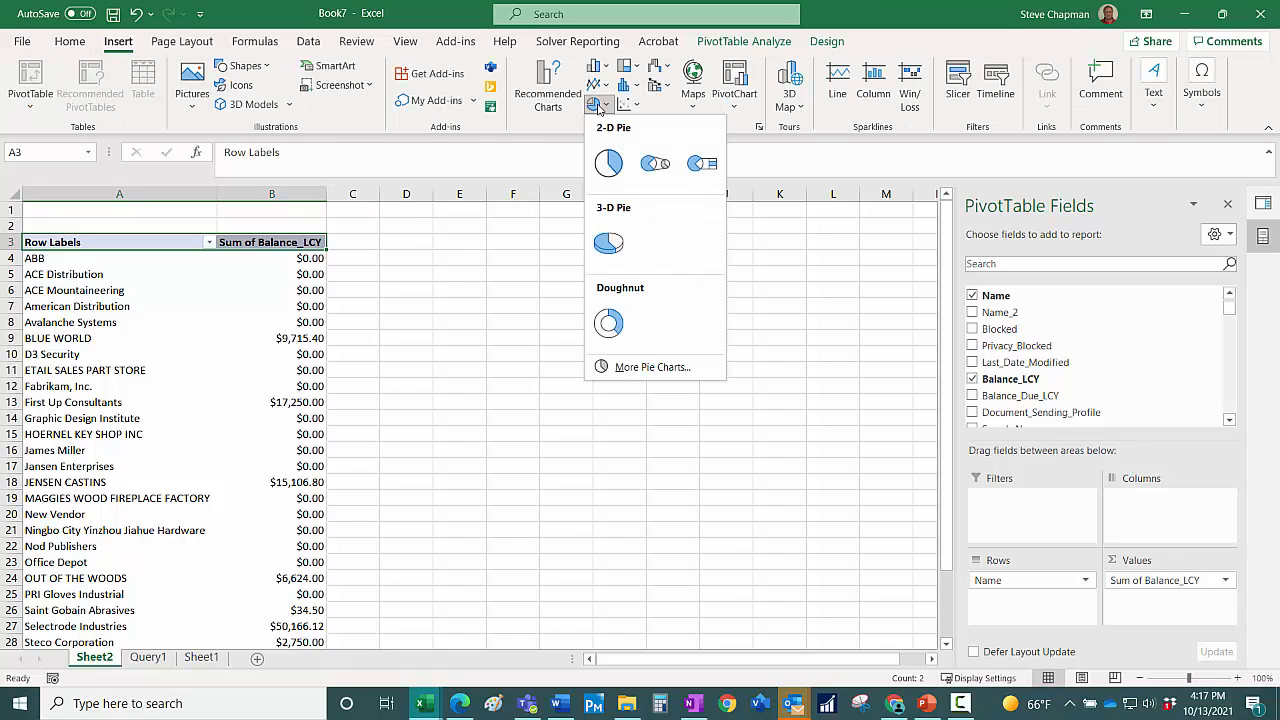
left_click(608, 163)
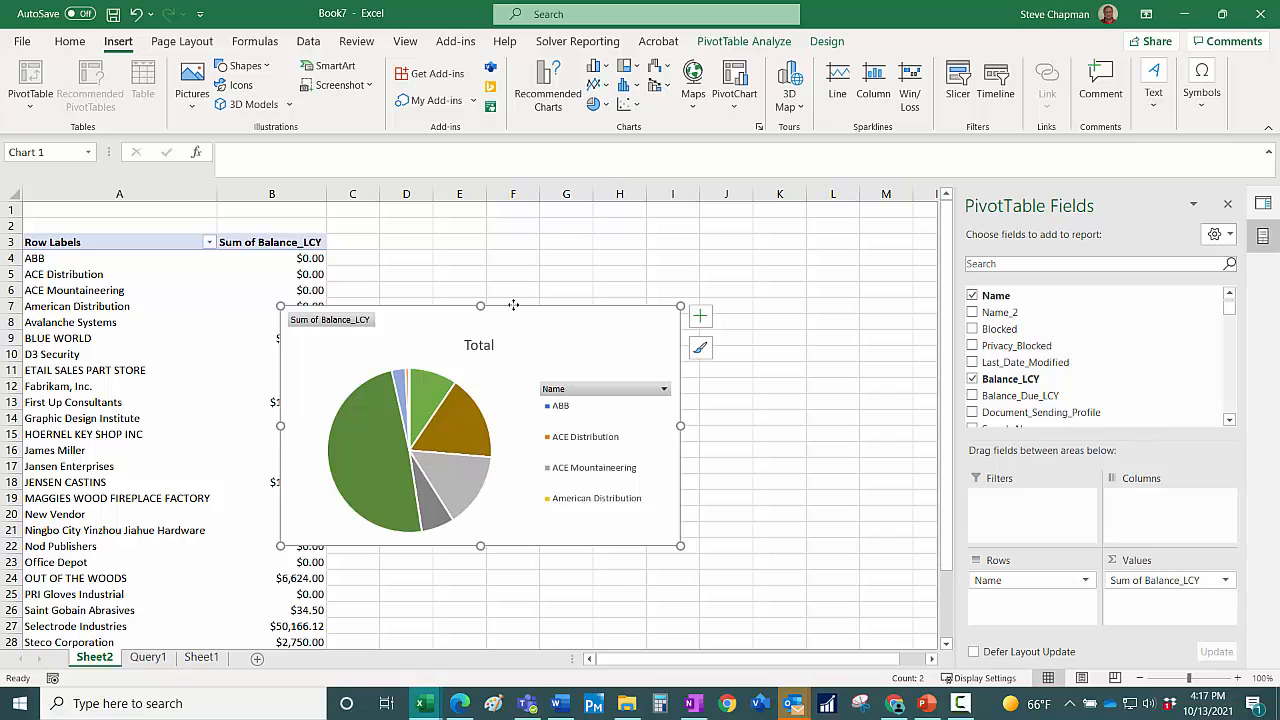
left_click_drag(513, 305, 594, 257)
left_click(785, 634)
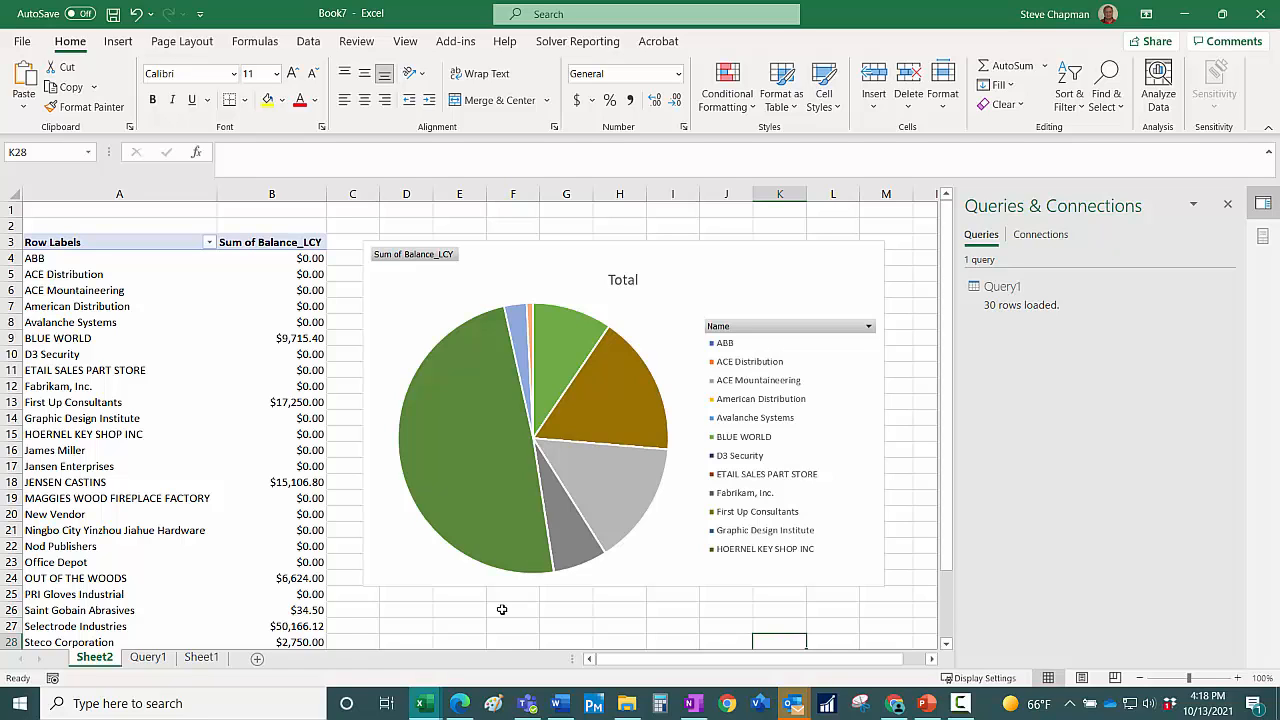
left_click(151, 660)
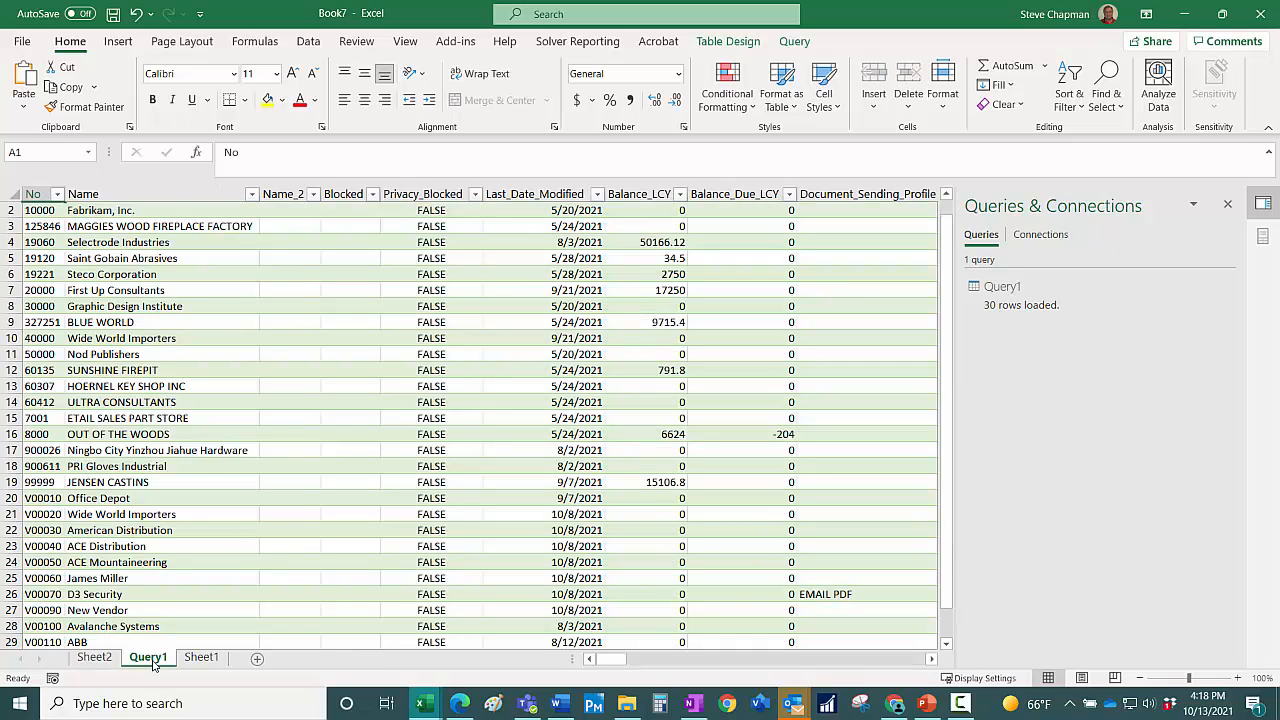
left_click(95, 660)
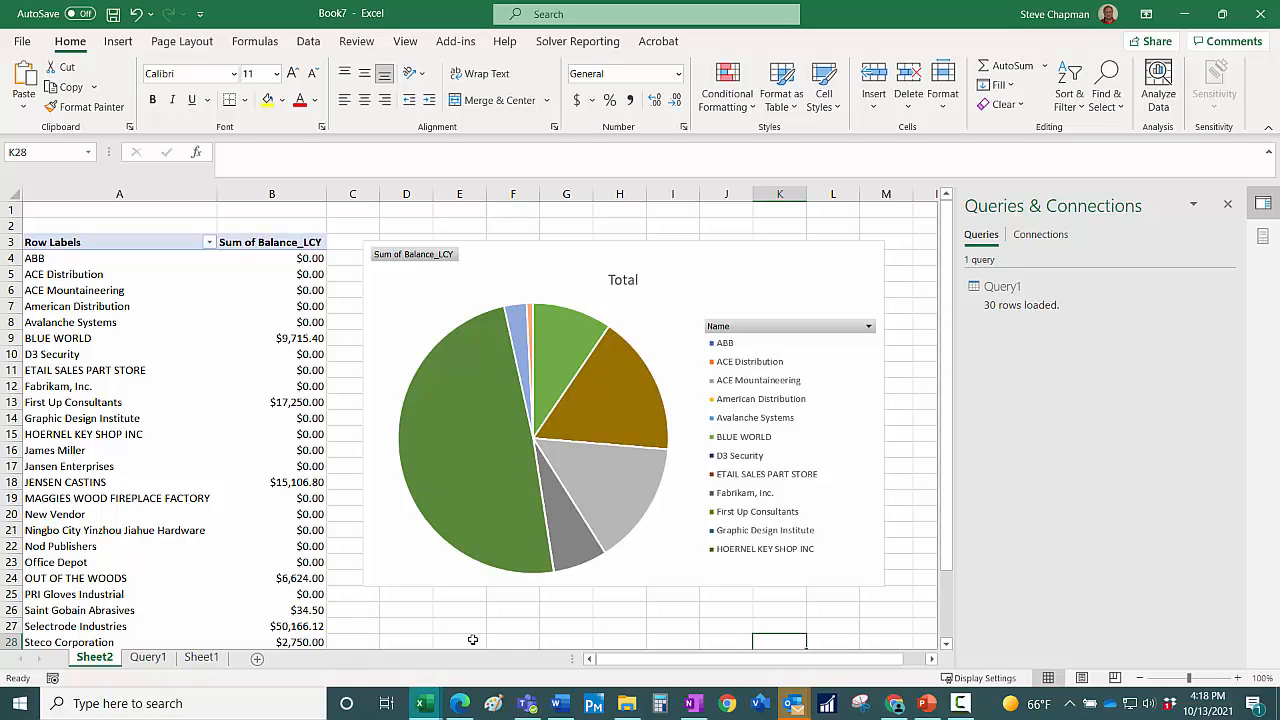
left_click(308, 42)
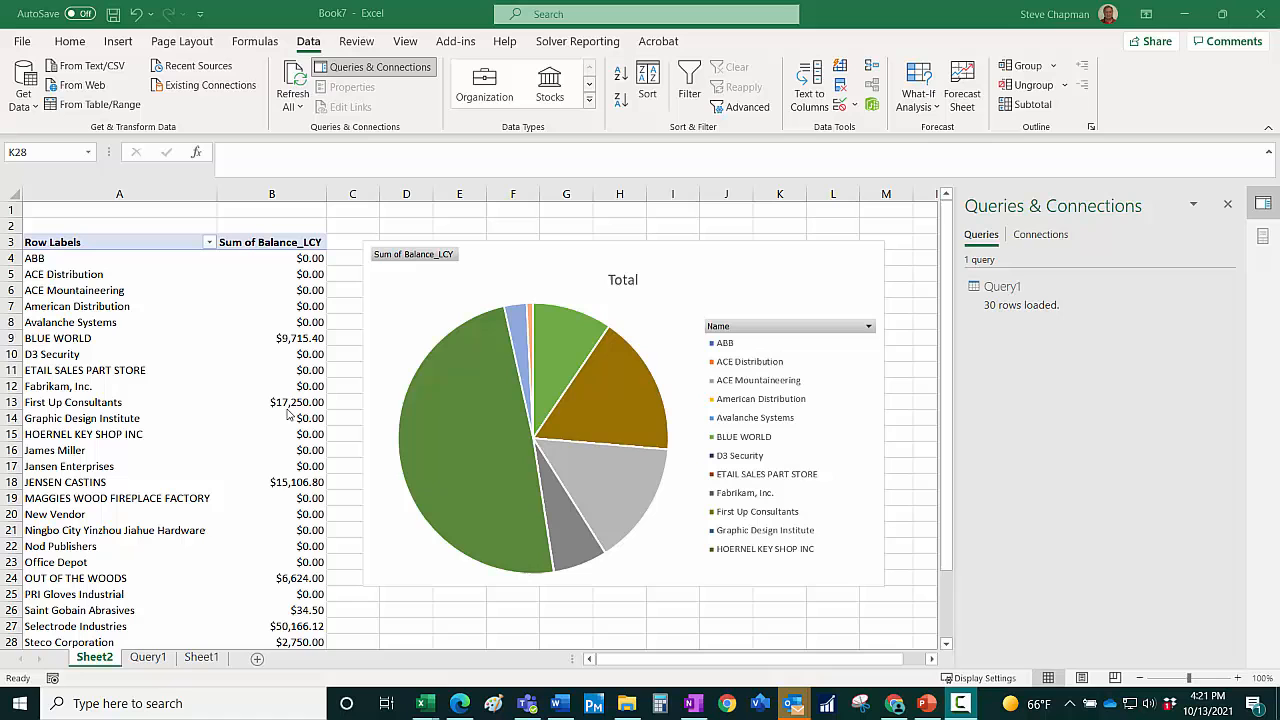
Refresh all data connections and check First Up Consultants now shows $12,000.00 on Sheet2.
key("ctrl+Page_Down")
left_click(297, 107)
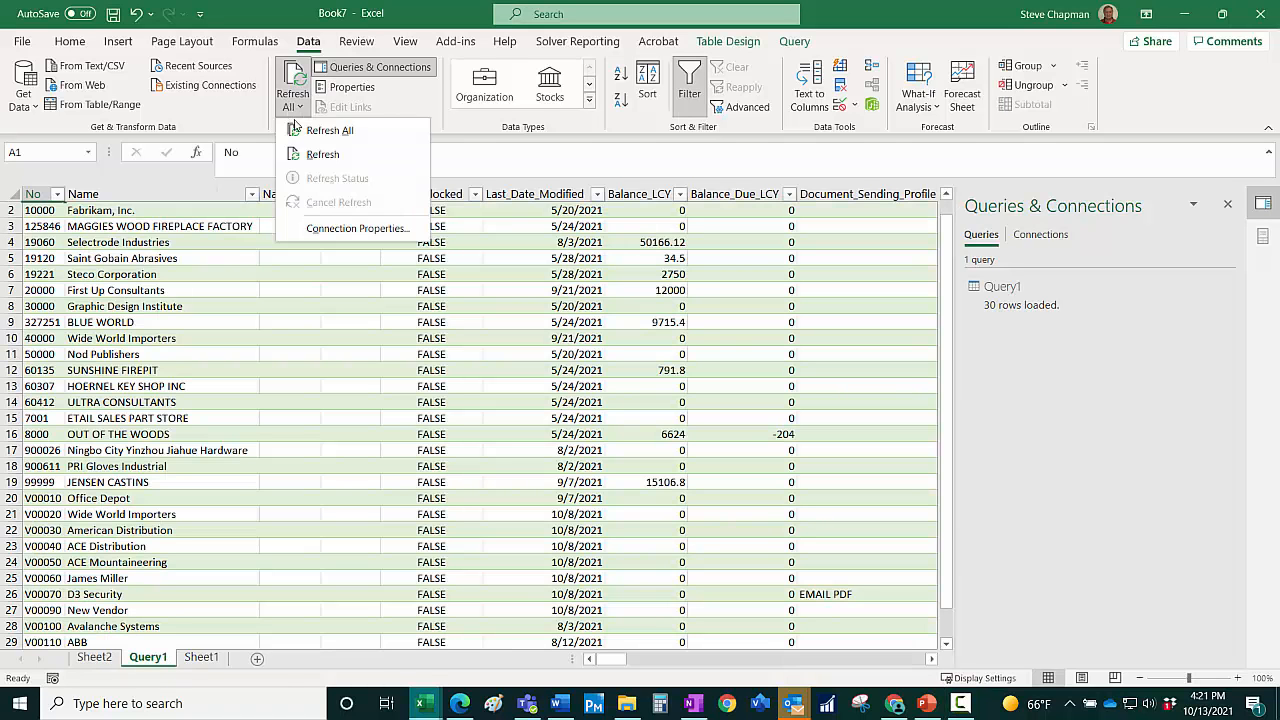
left_click(300, 130)
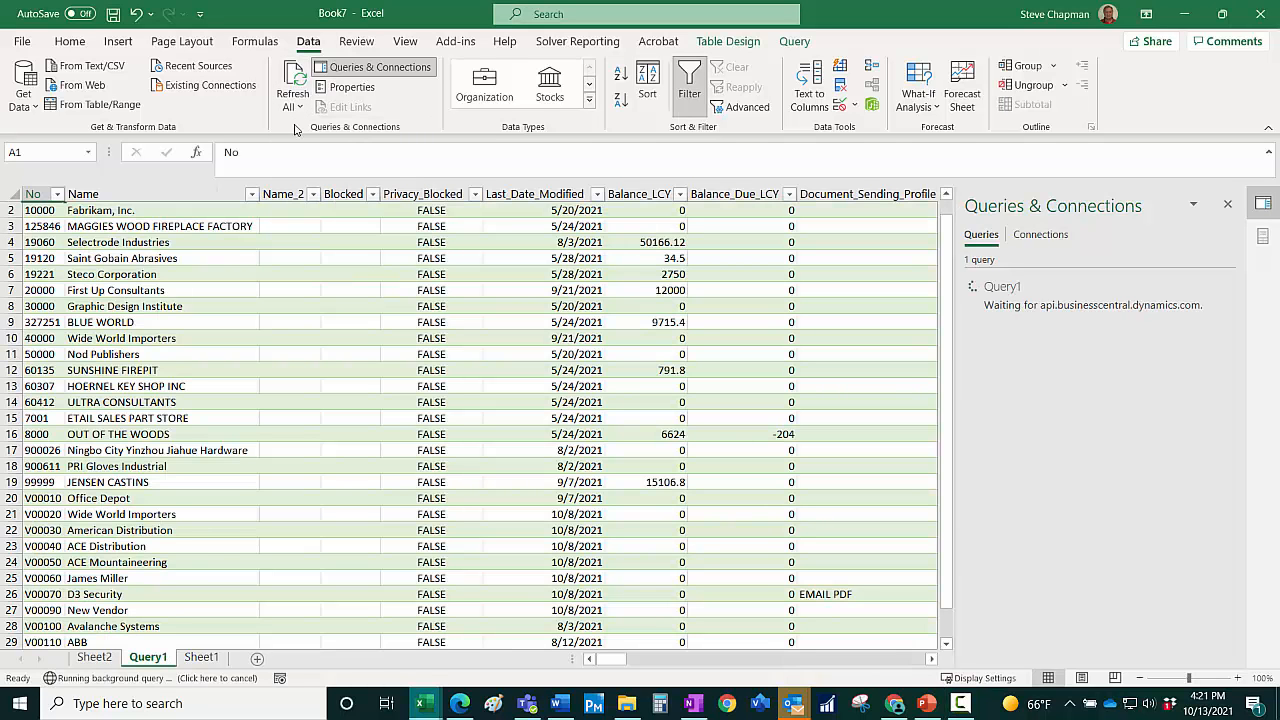
key("ctrl+Page_Up")
left_click(12, 402)
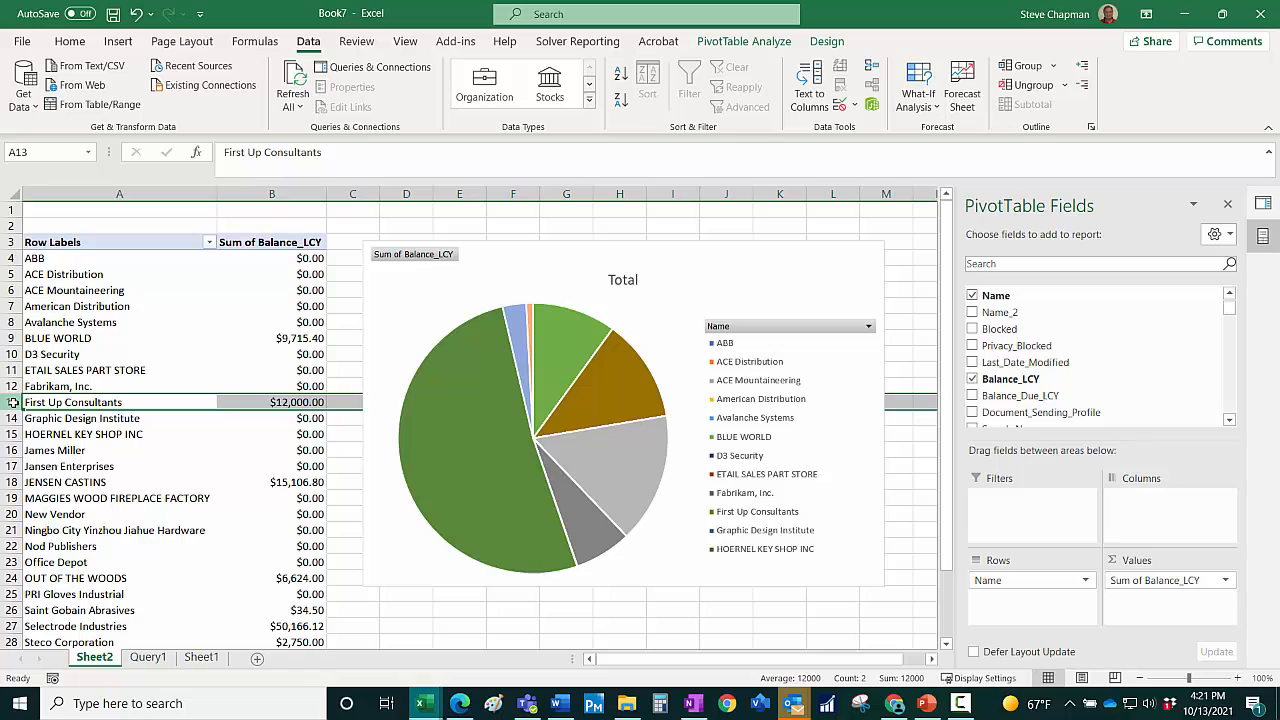